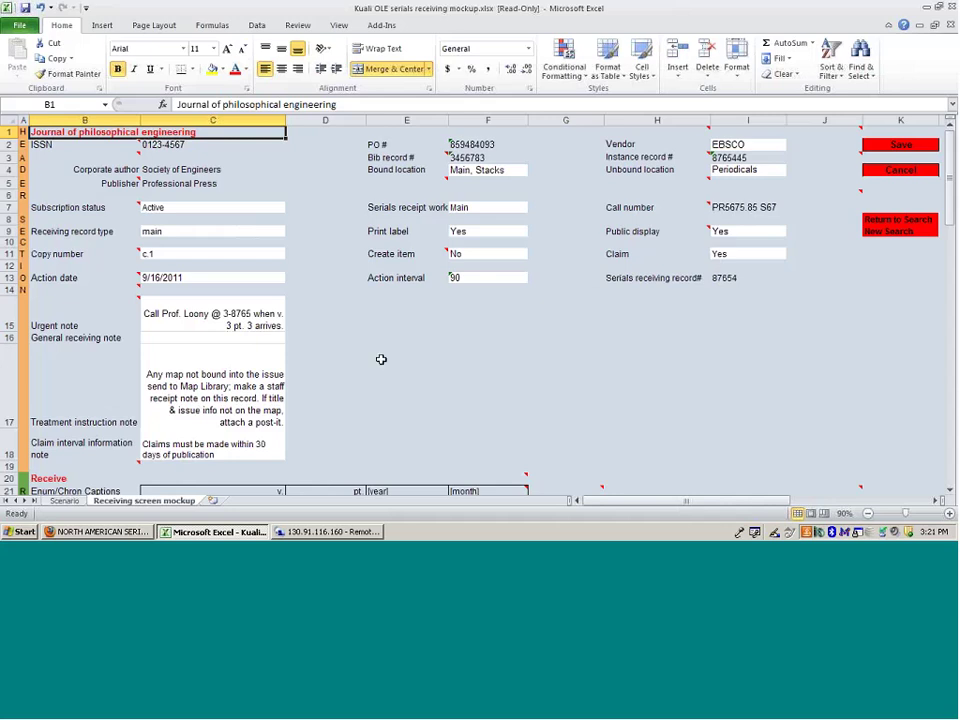
# Step: Check the urgent note in C15, then scroll to the Receive row (v. 12 pt. 1) and Main receipt history
pyautogui.click(264, 315)
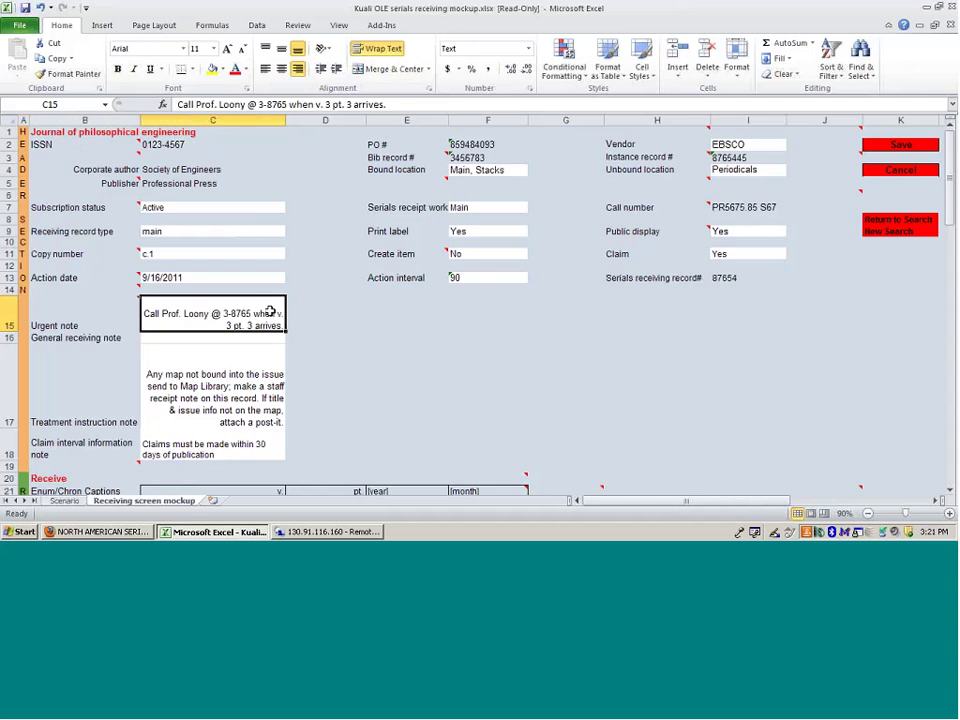
pyautogui.scroll(-3, 344, 330)
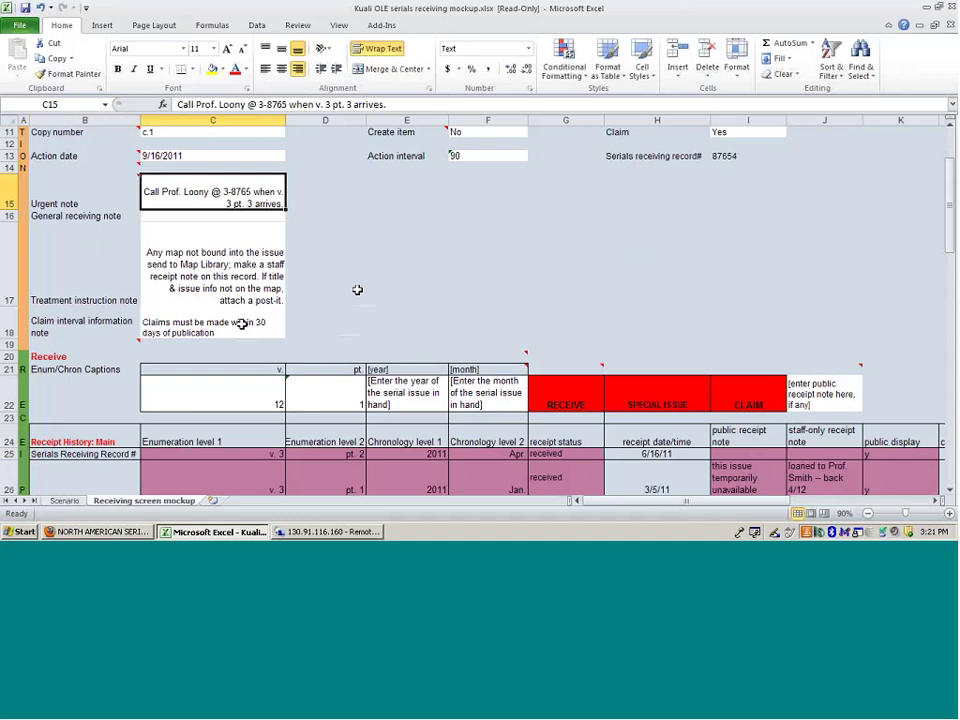
pyautogui.scroll(-3, 402, 279)
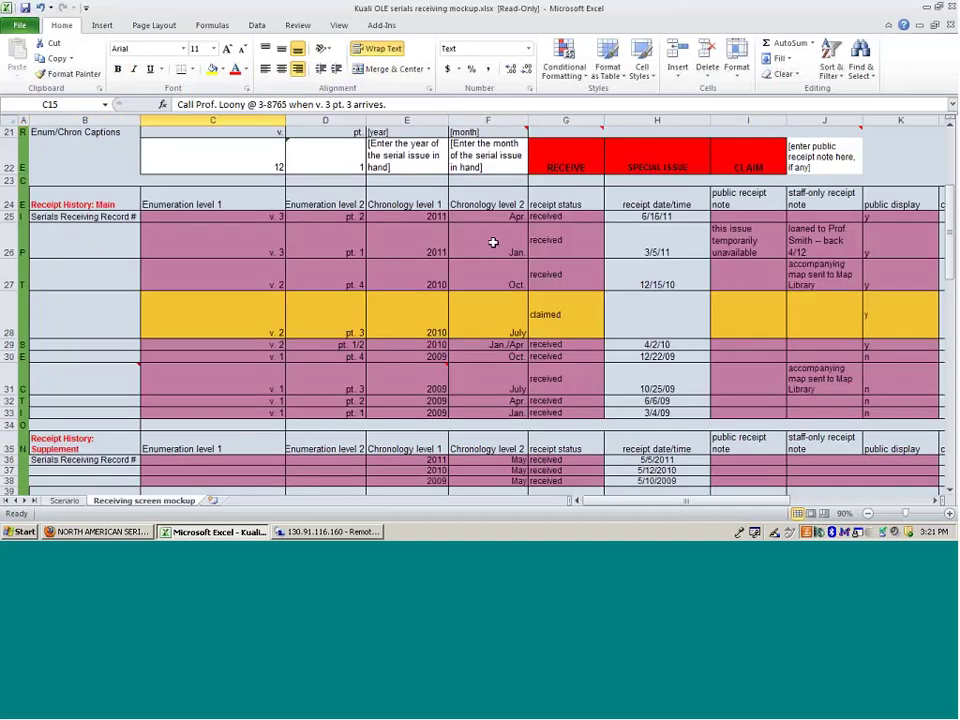
pyautogui.click(950, 126)
pyautogui.click(950, 126)
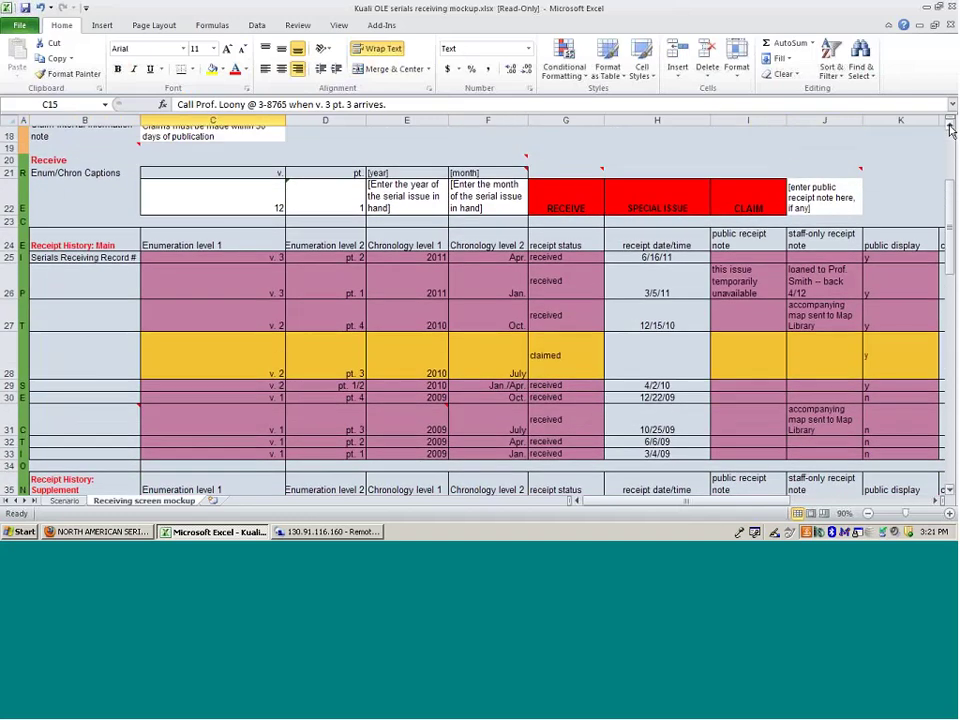
pyautogui.click(950, 126)
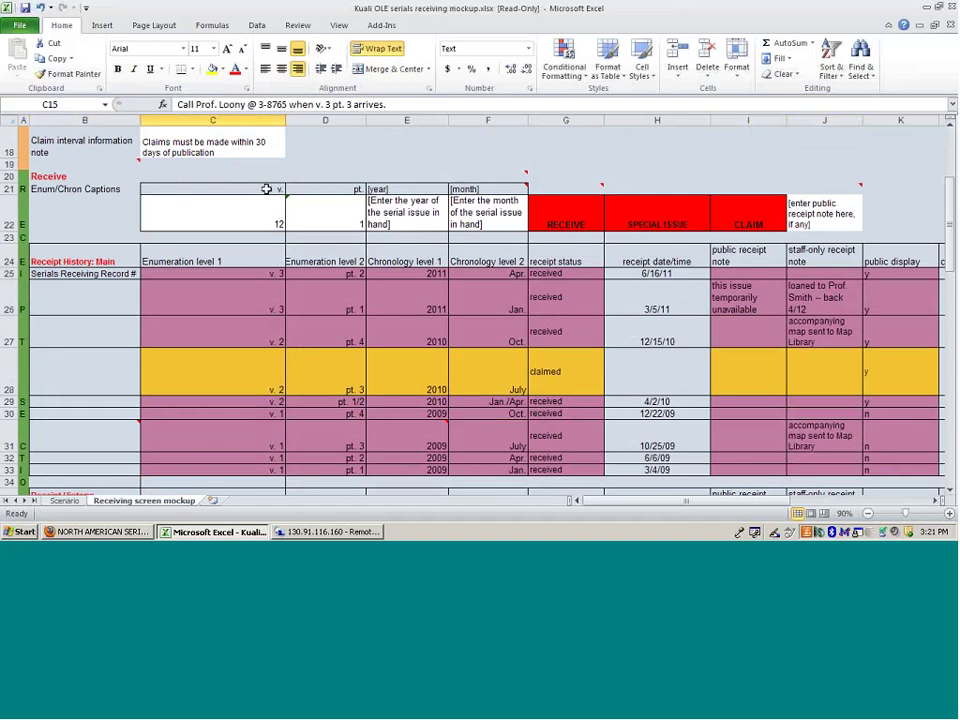
pyautogui.moveTo(266, 189); pyautogui.dragTo(488, 189)
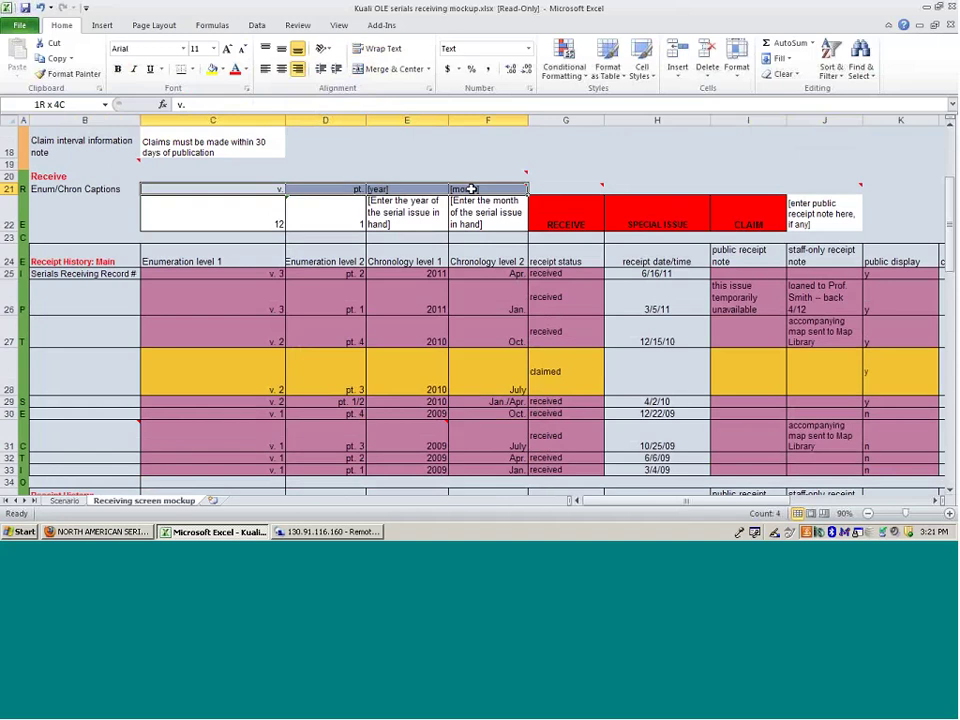
pyautogui.click(344, 188)
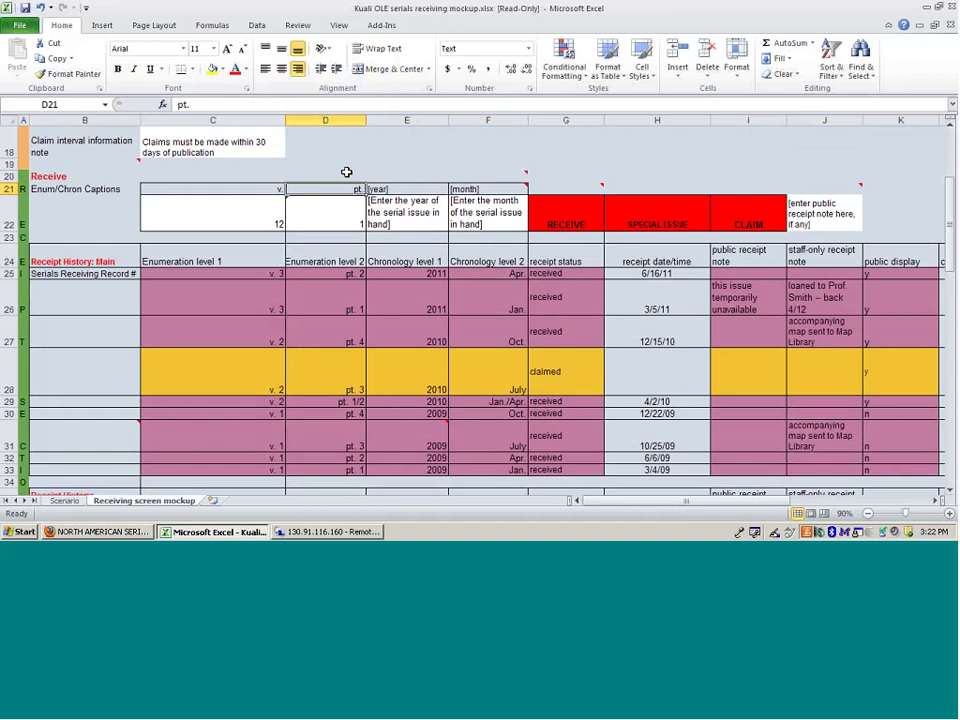
pyautogui.click(225, 214)
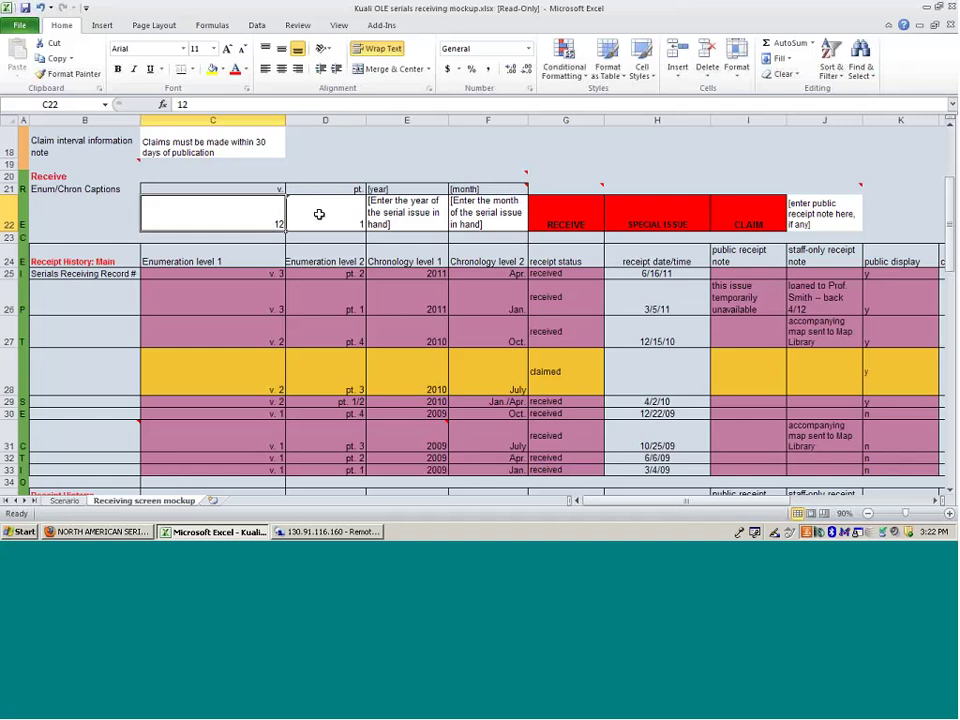
pyautogui.click(395, 210)
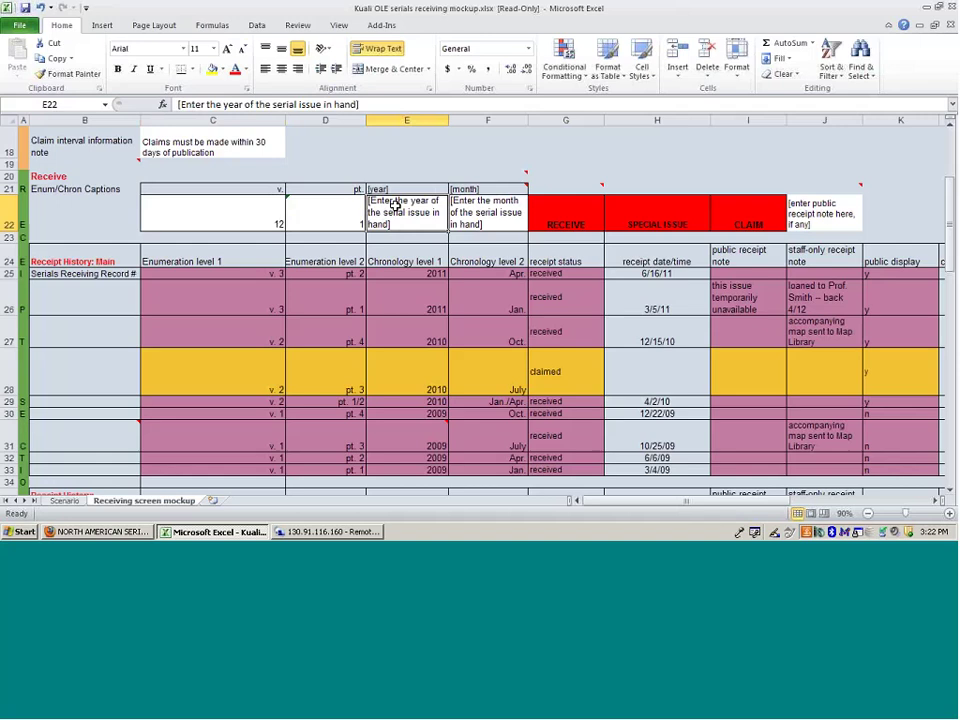
pyautogui.click(486, 213)
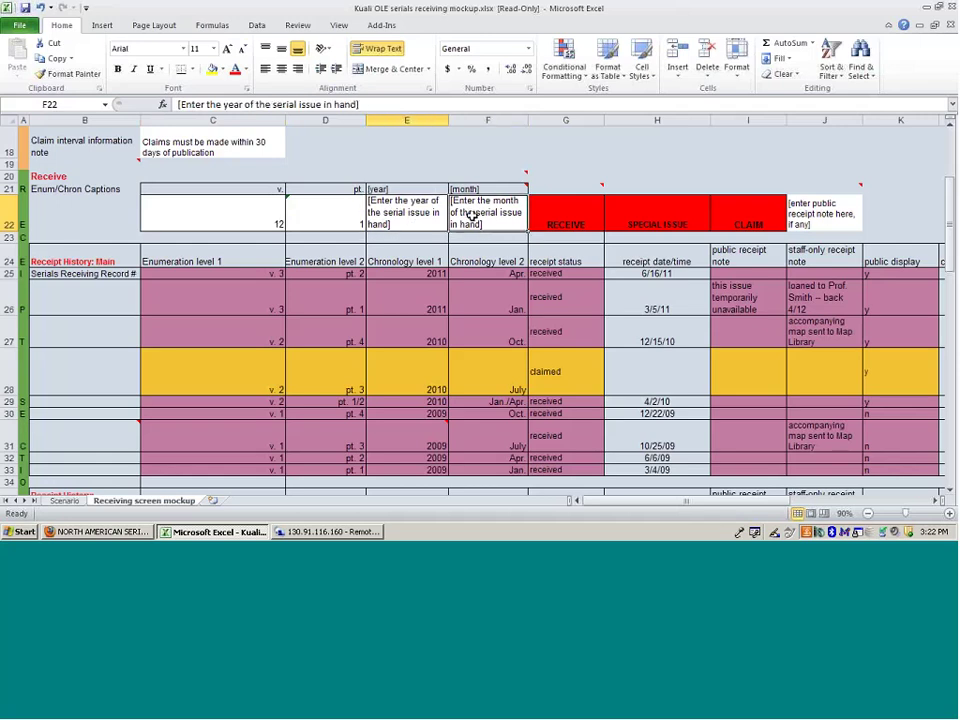
pyautogui.click(400, 208)
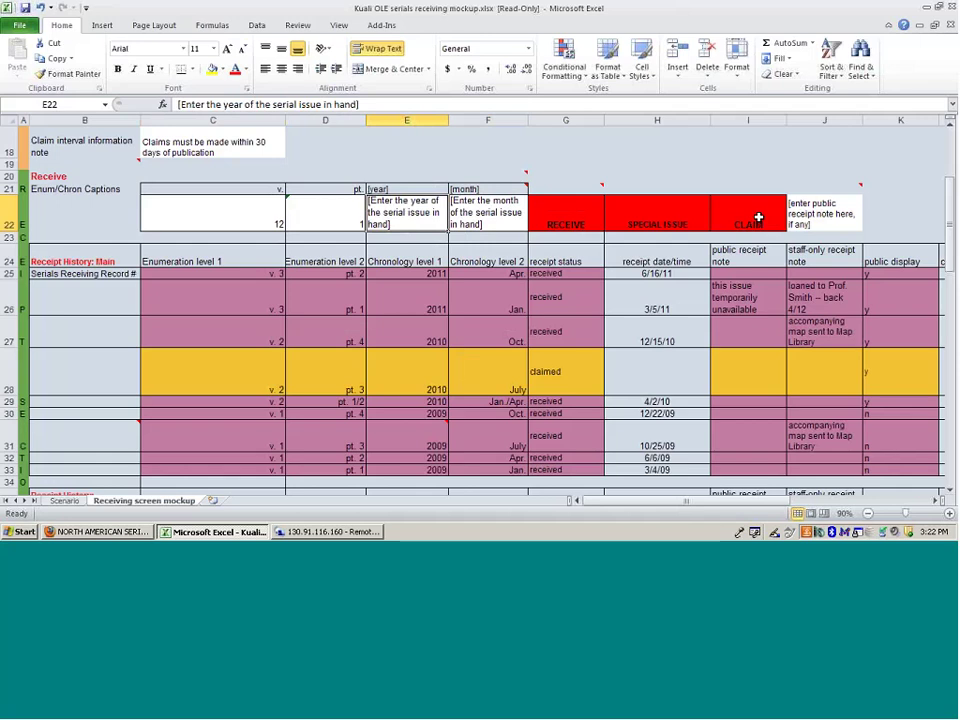
pyautogui.click(834, 226)
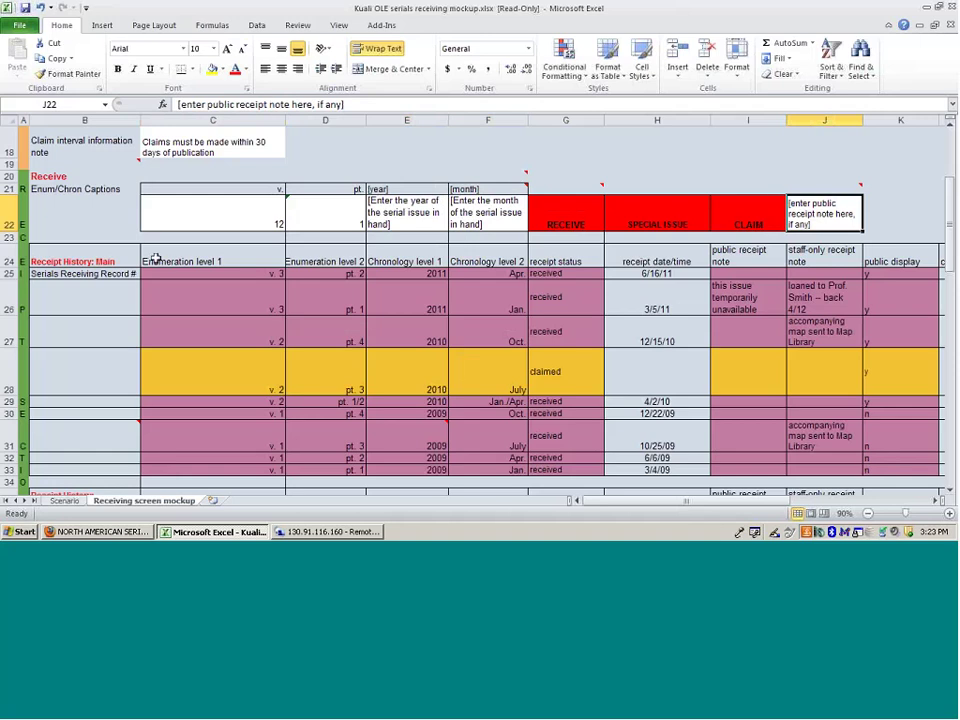
pyautogui.moveTo(7, 273); pyautogui.dragTo(4, 294)
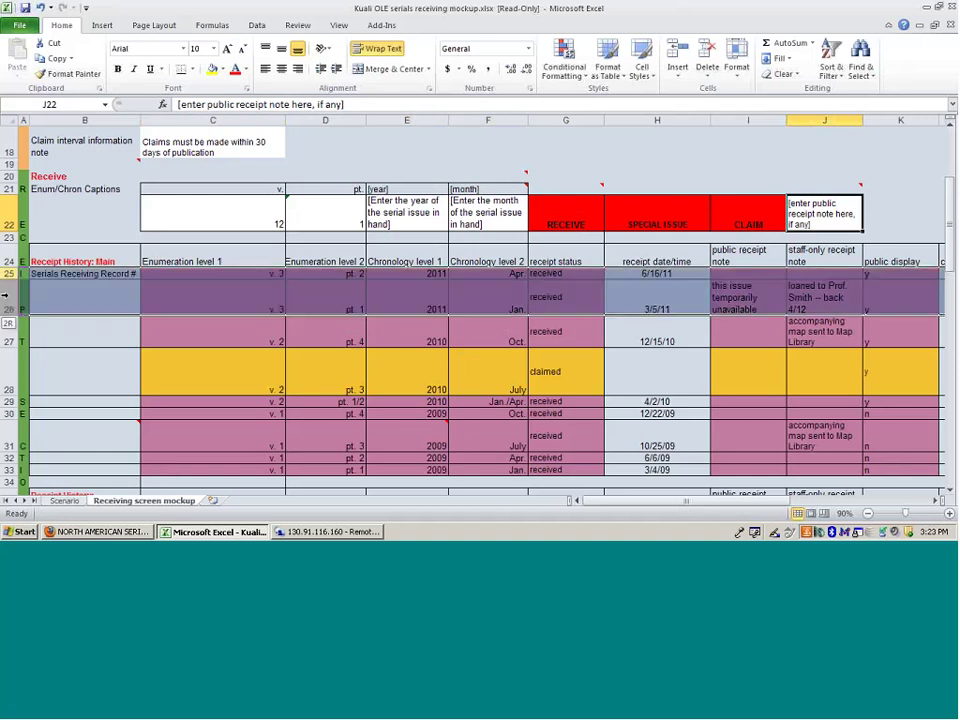
pyautogui.click(87, 294)
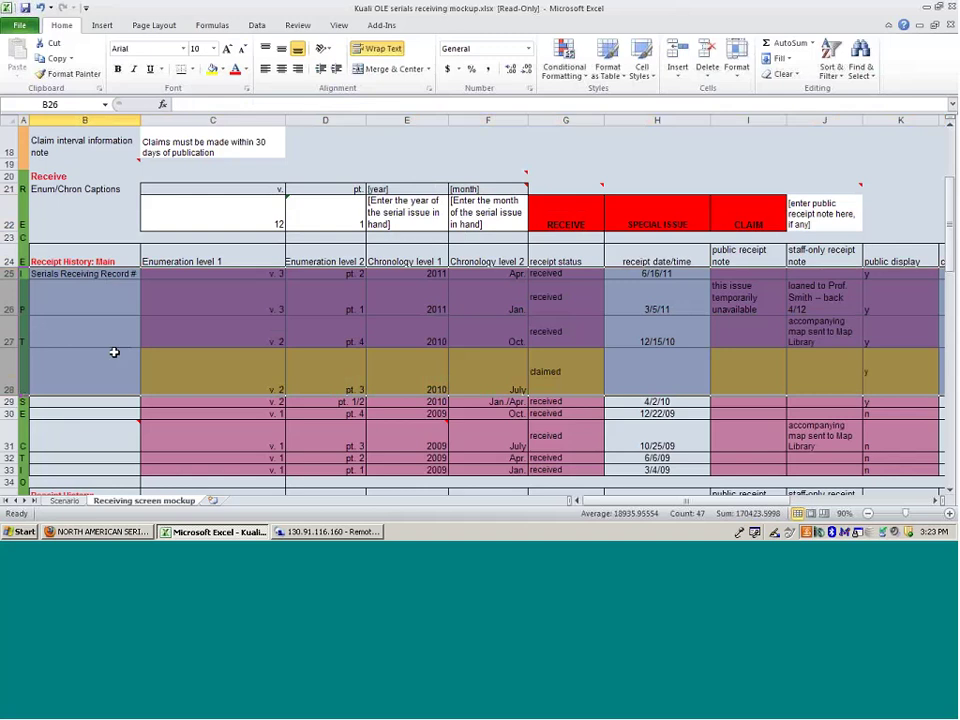
pyautogui.scroll(-3, 150, 300)
pyautogui.scroll(3, 193, 304)
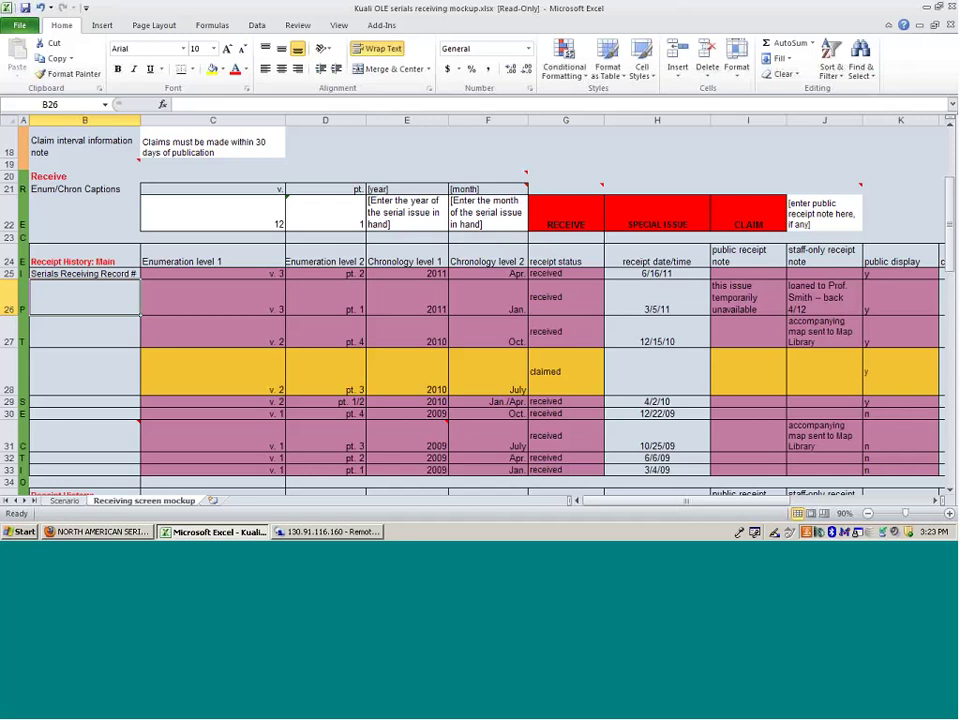
pyautogui.click(937, 501)
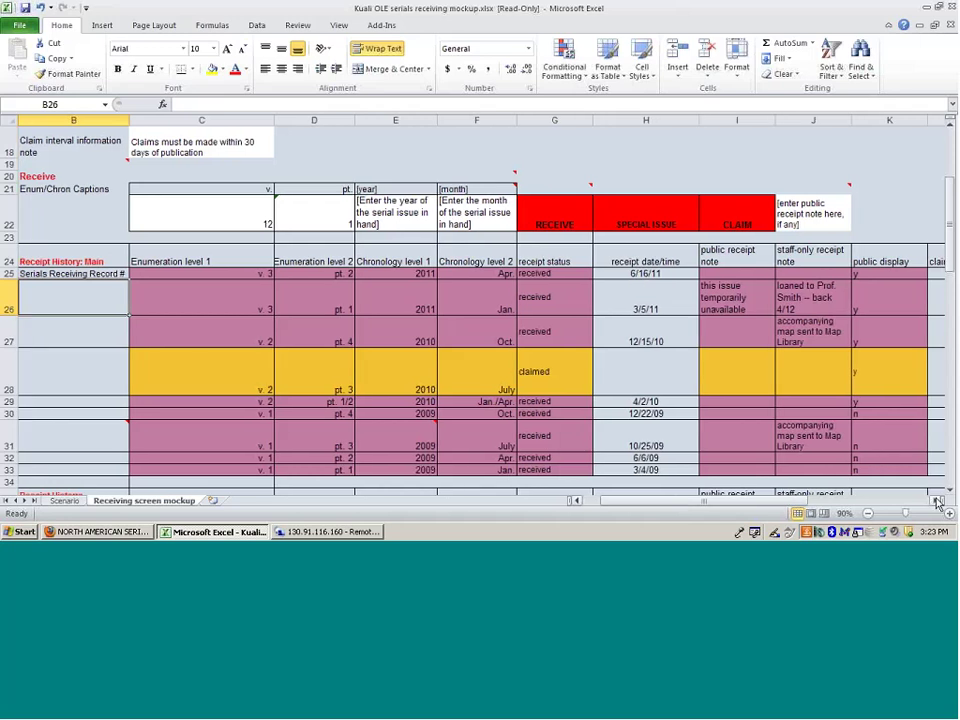
pyautogui.click(937, 501)
pyautogui.click(937, 501)
pyautogui.click(937, 501)
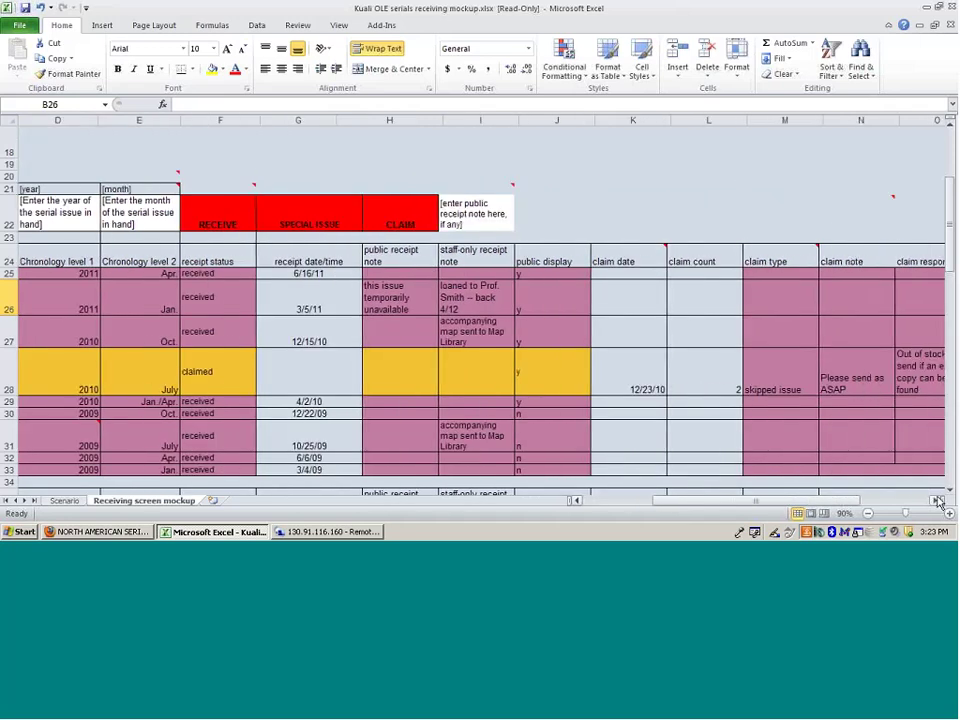
pyautogui.click(619, 372)
pyautogui.click(692, 372)
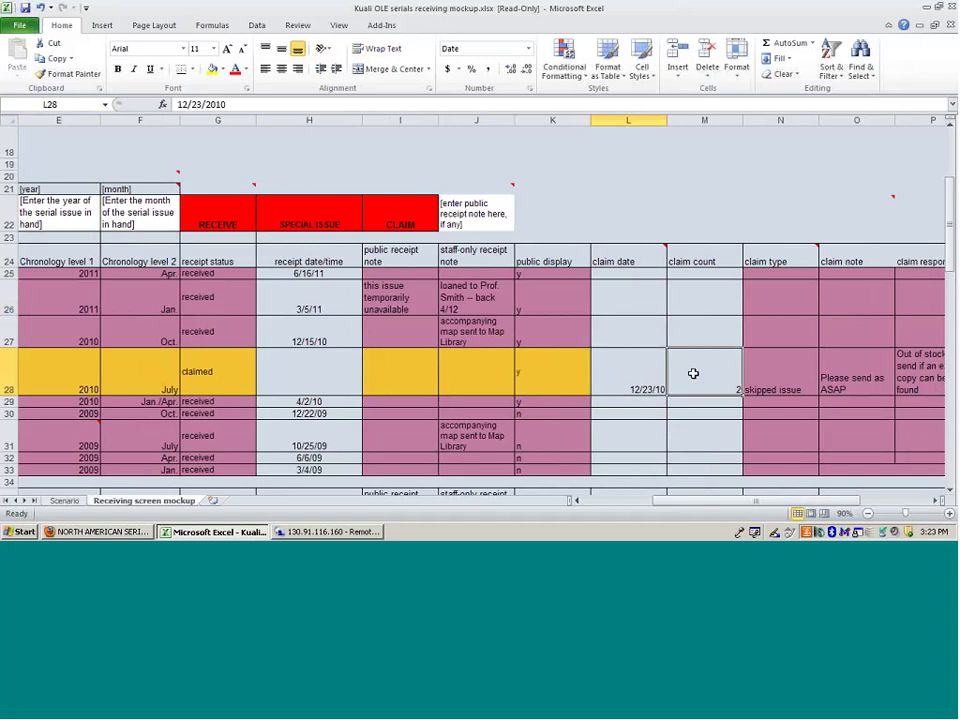
pyautogui.click(606, 367)
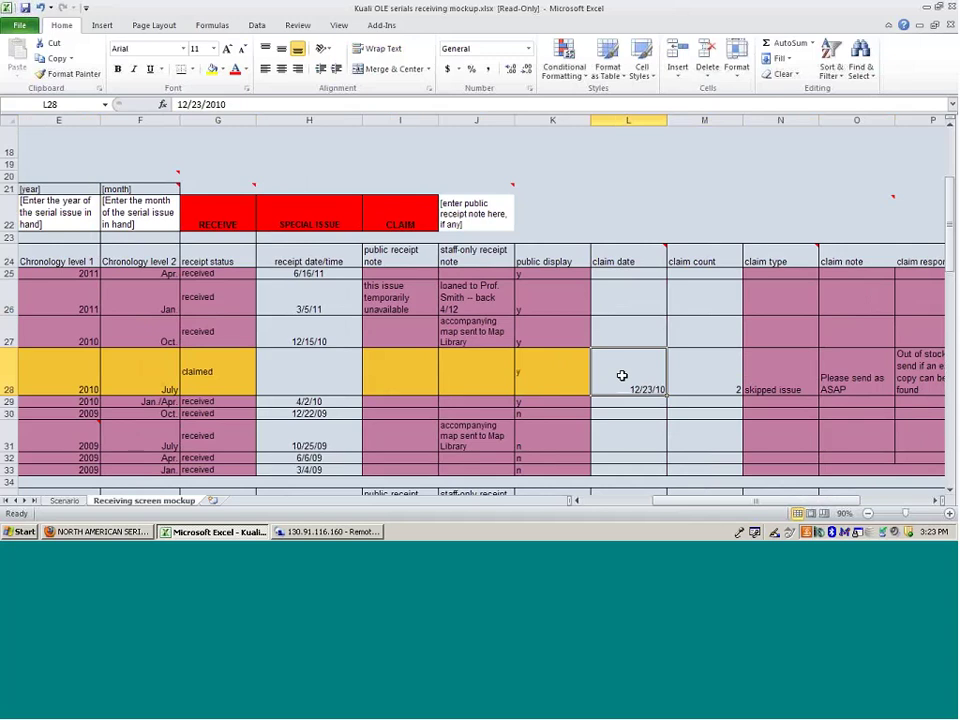
pyautogui.click(719, 380)
pyautogui.click(775, 371)
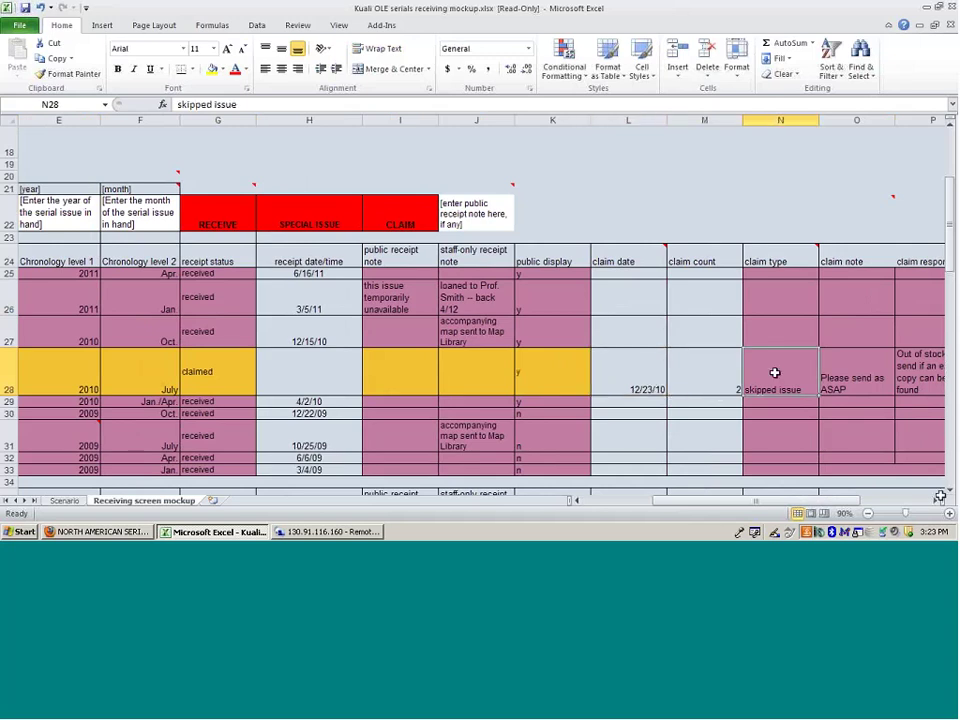
pyautogui.click(937, 500)
pyautogui.click(937, 500)
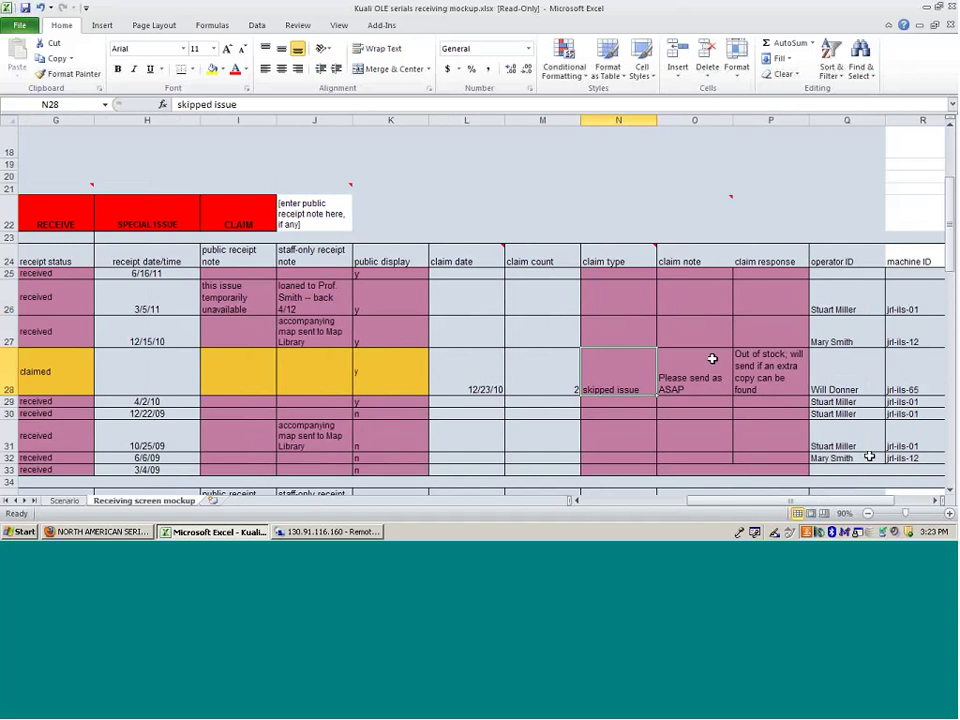
pyautogui.click(712, 358)
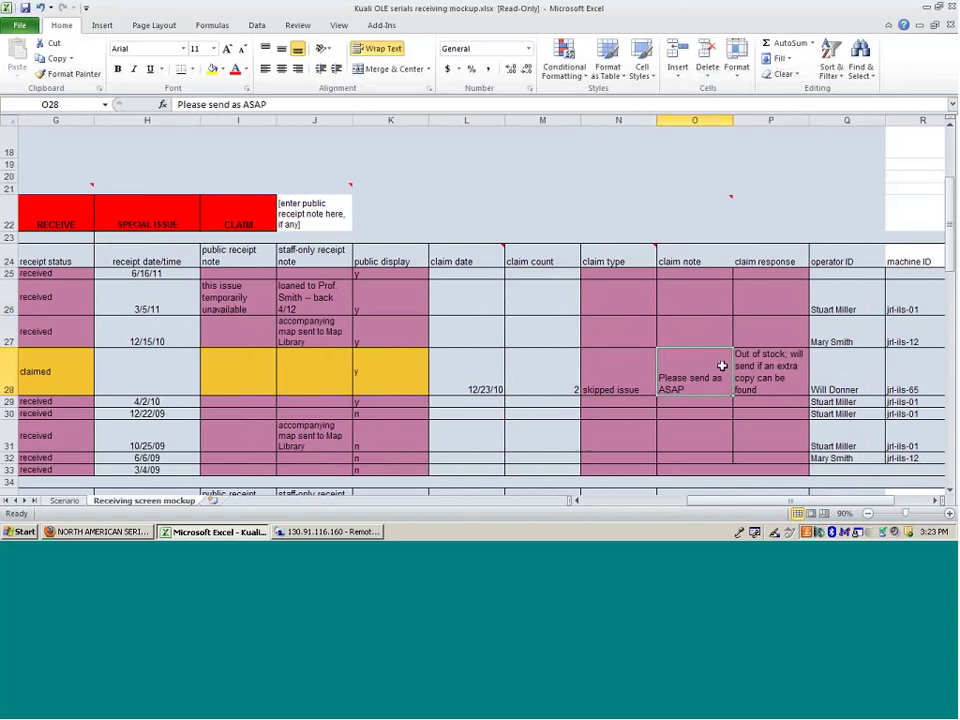
pyautogui.click(785, 380)
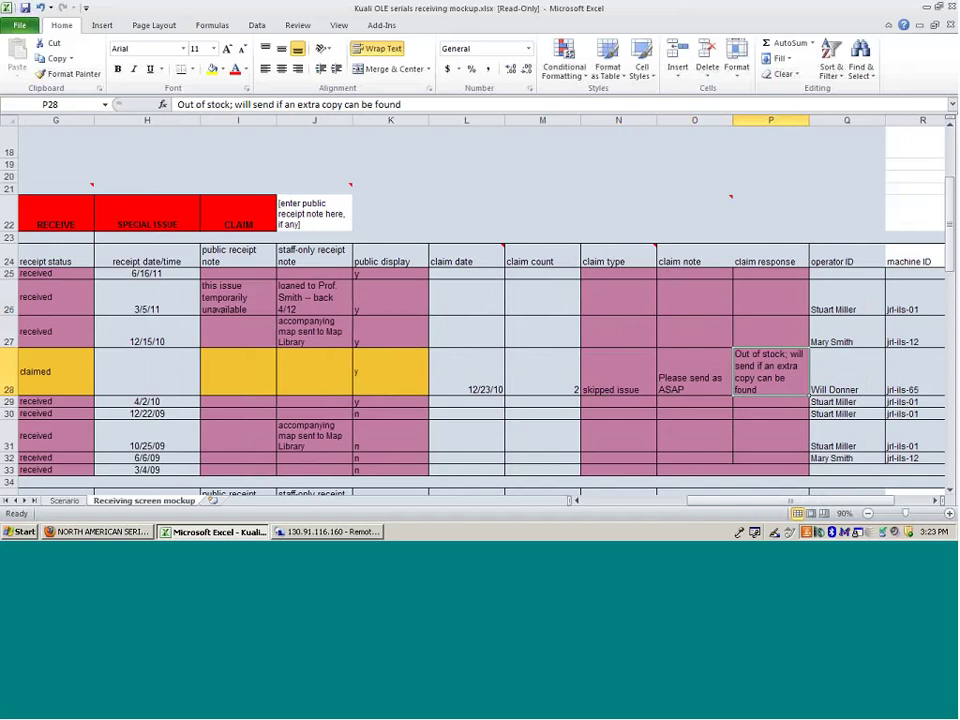
pyautogui.click(593, 506)
pyautogui.scroll(-3, 585, 420)
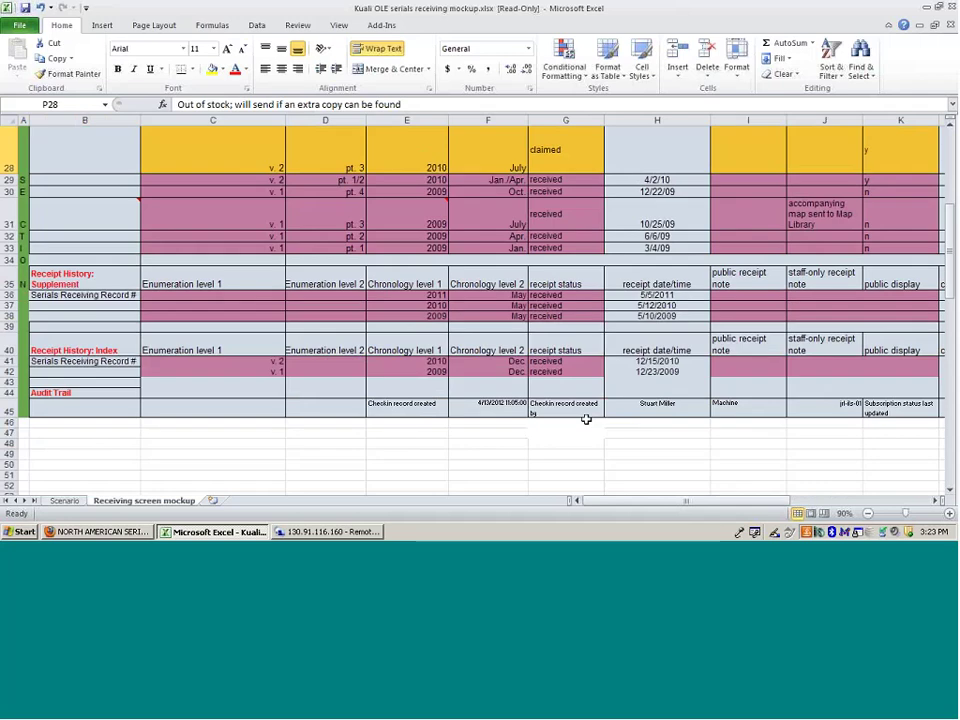
pyautogui.scroll(3, 586, 419)
pyautogui.scroll(3, 585, 420)
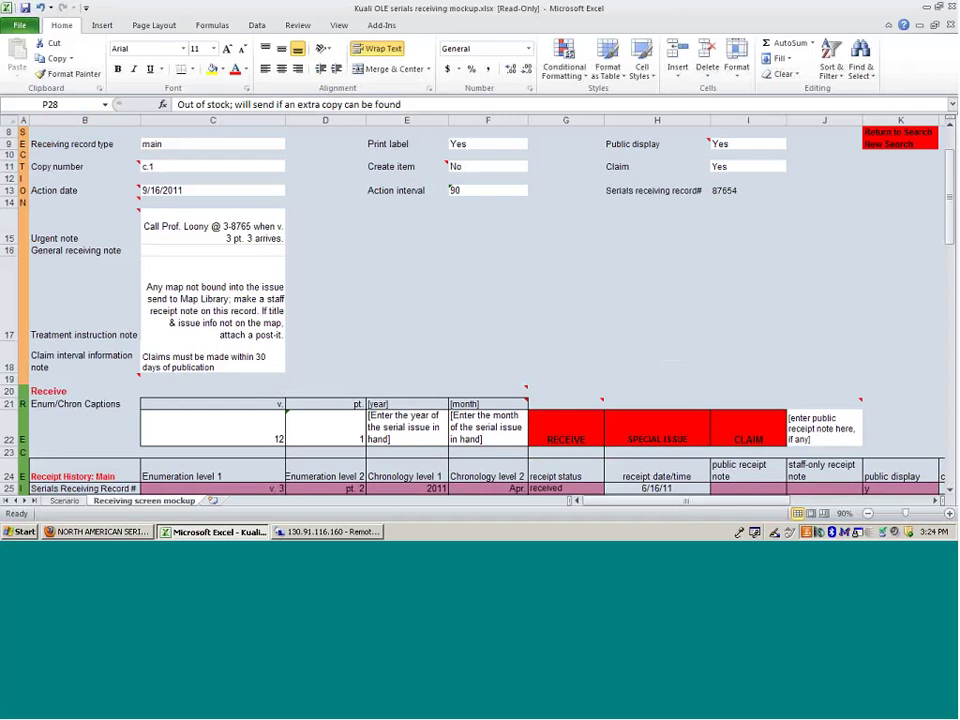
pyautogui.moveTo(383, 196); pyautogui.dragTo(490, 189)
pyautogui.click(493, 227)
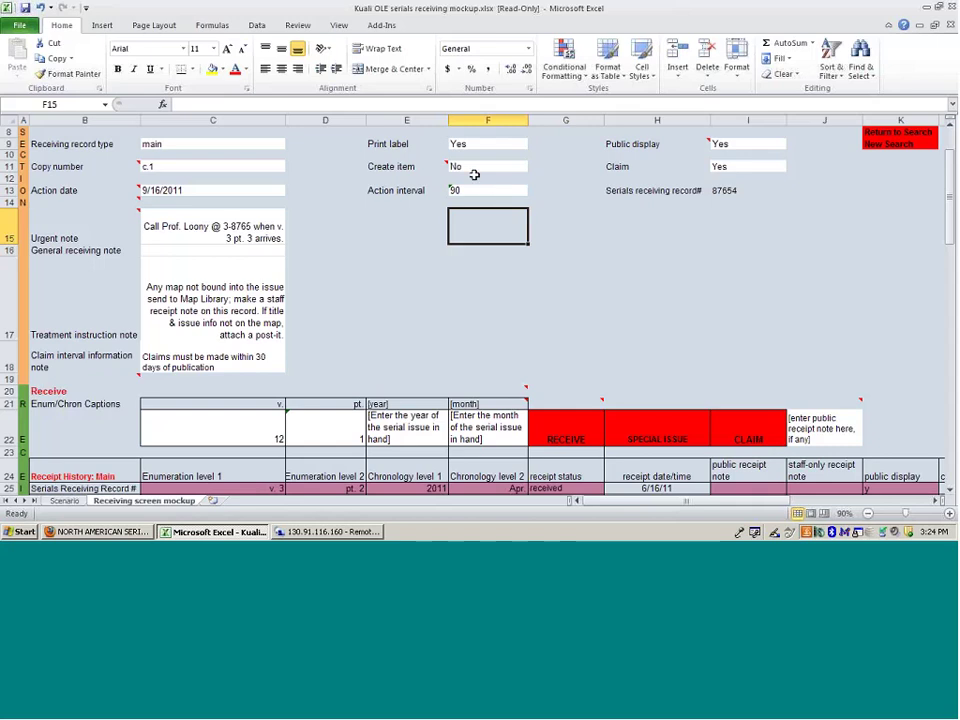
pyautogui.click(486, 189)
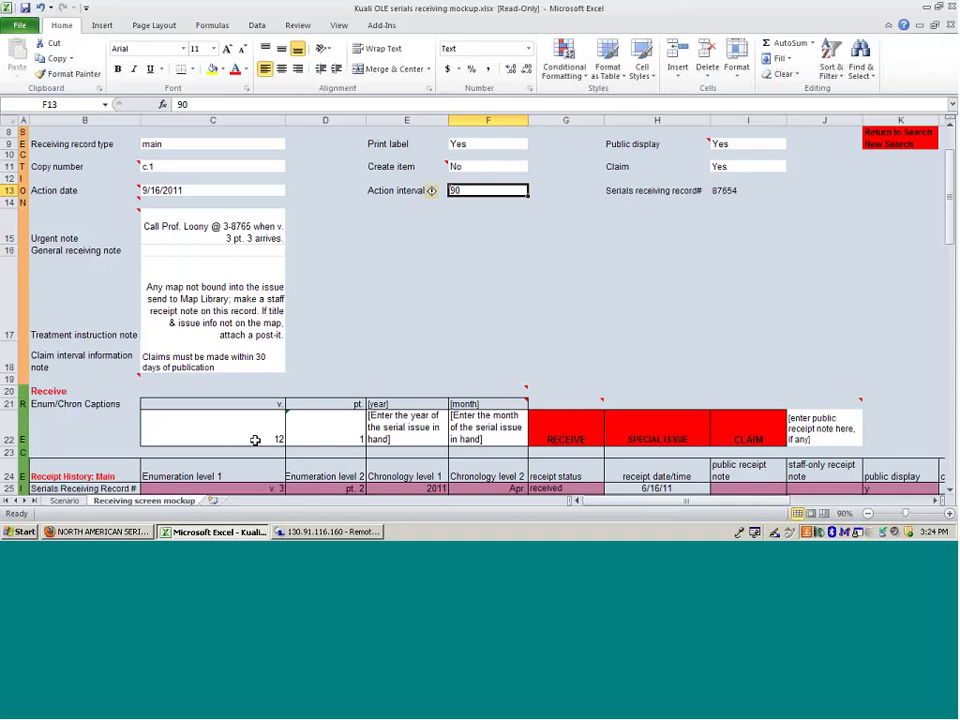
pyautogui.moveTo(262, 432); pyautogui.dragTo(320, 431)
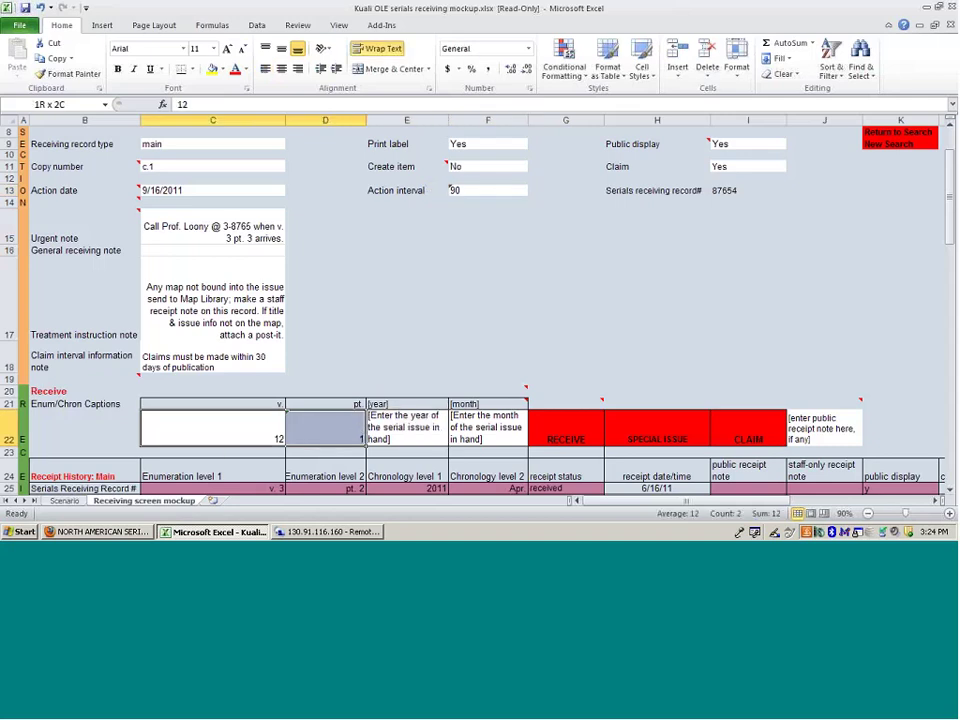
pyautogui.click(488, 189)
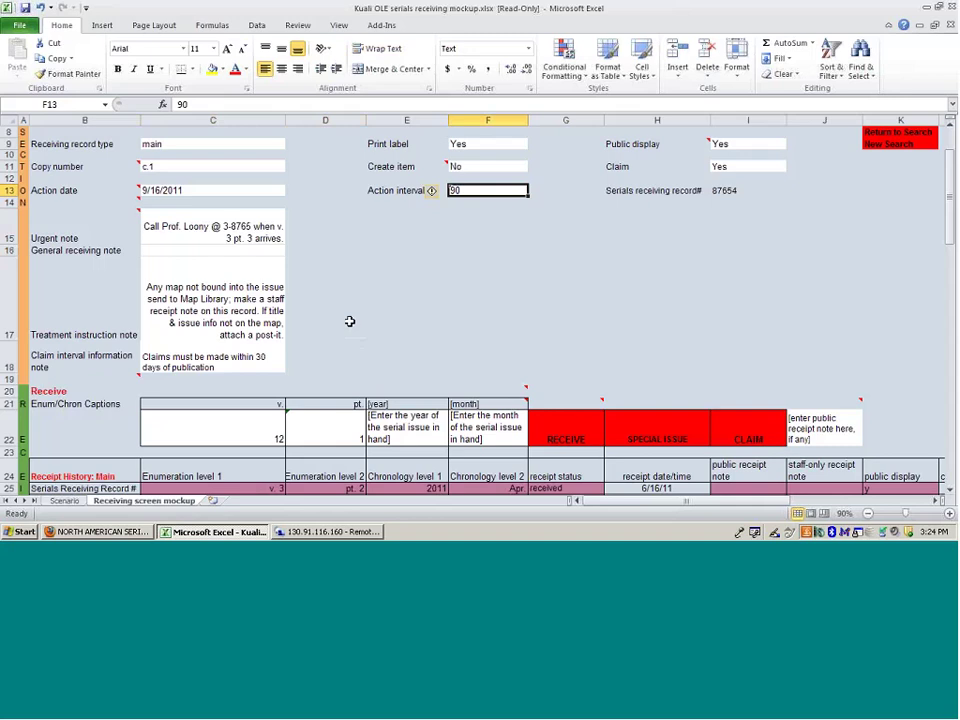
pyautogui.click(282, 194)
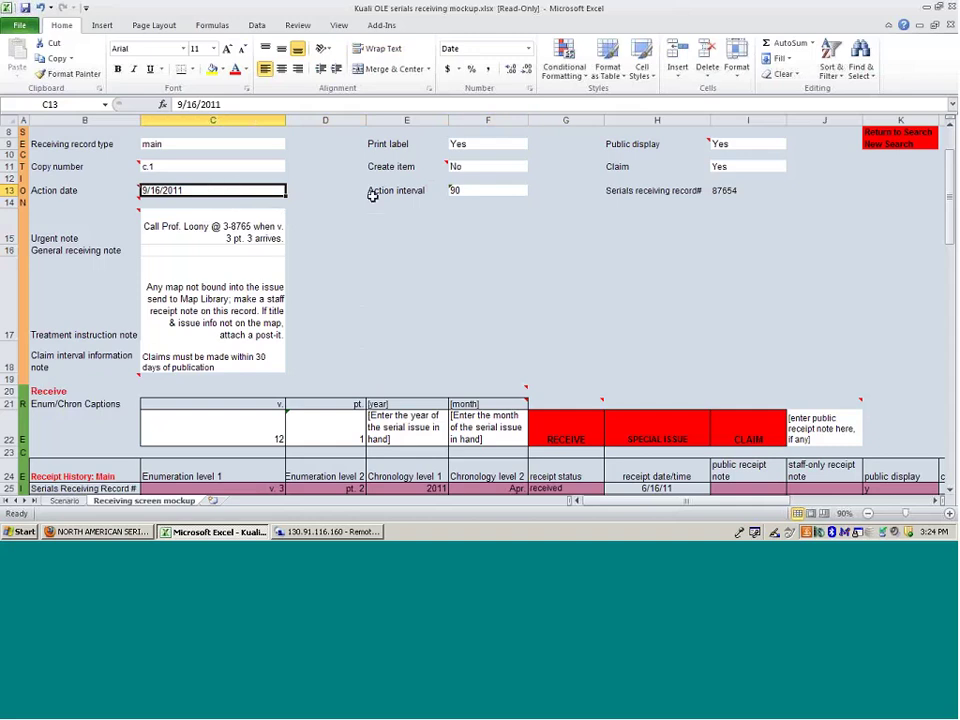
pyautogui.click(467, 191)
pyautogui.press('Left')
pyautogui.press('Left')
pyautogui.press('Left')
pyautogui.scroll(-3, 414, 225)
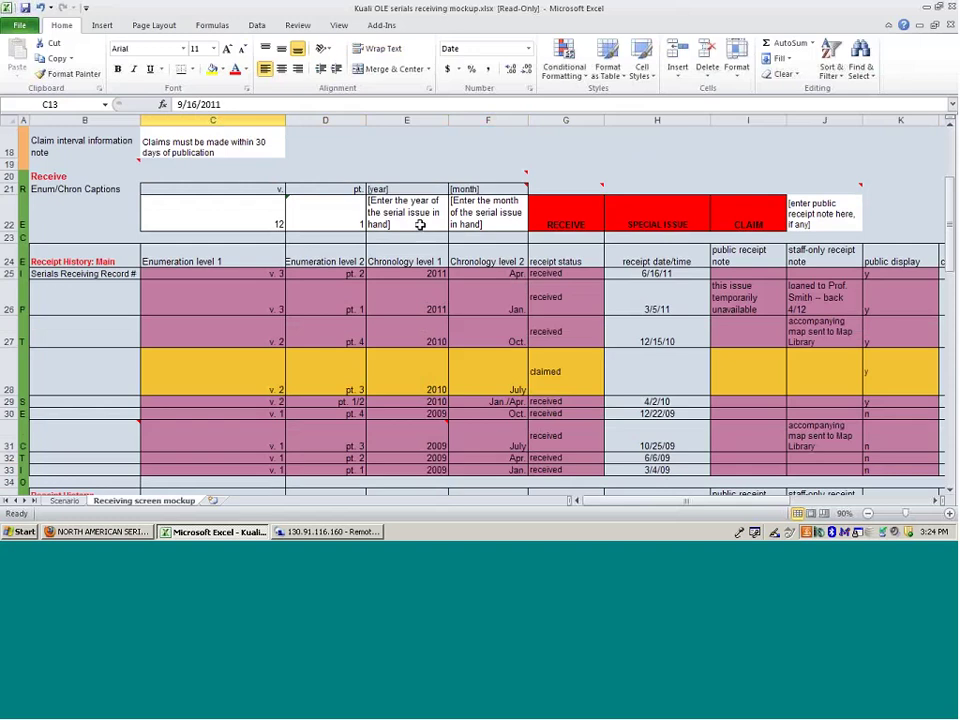
pyautogui.scroll(6, 420, 224)
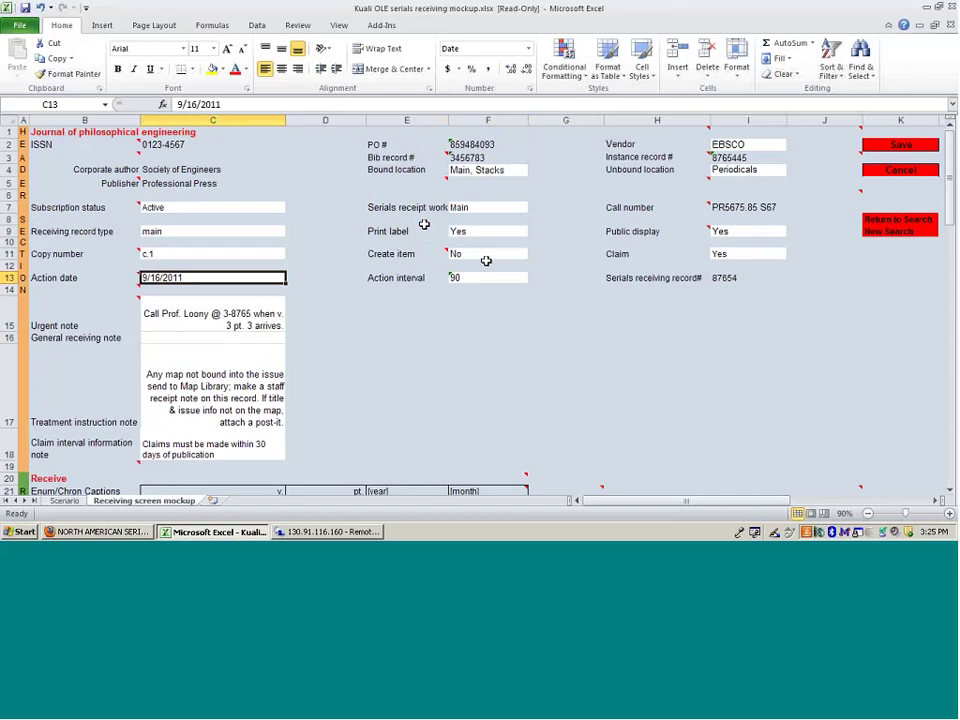
pyautogui.scroll(-7, 486, 260)
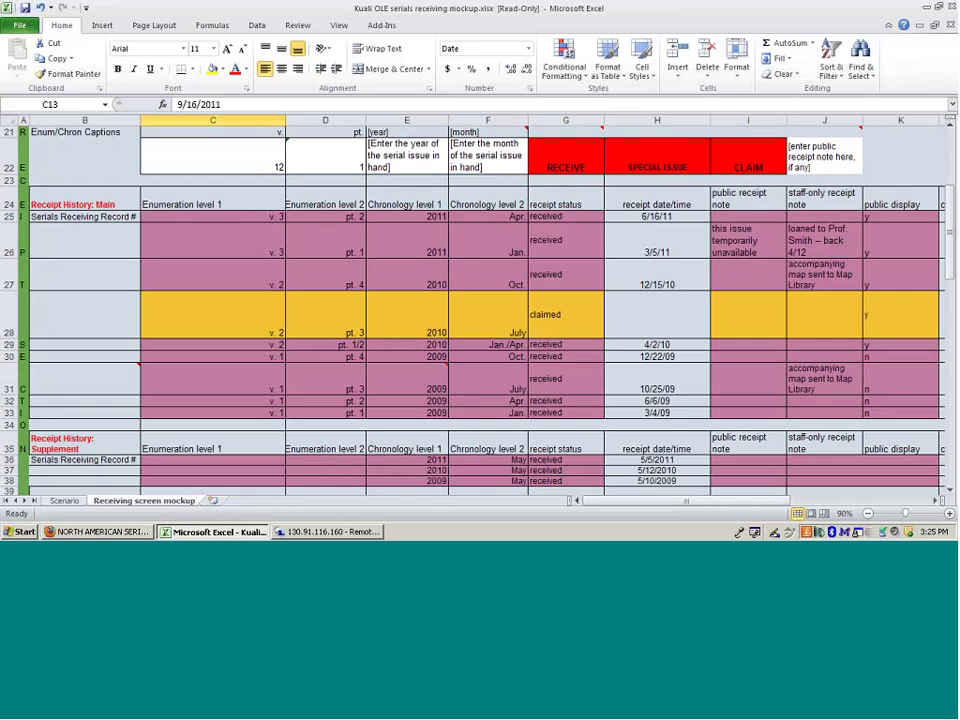
pyautogui.scroll(7, 661, 226)
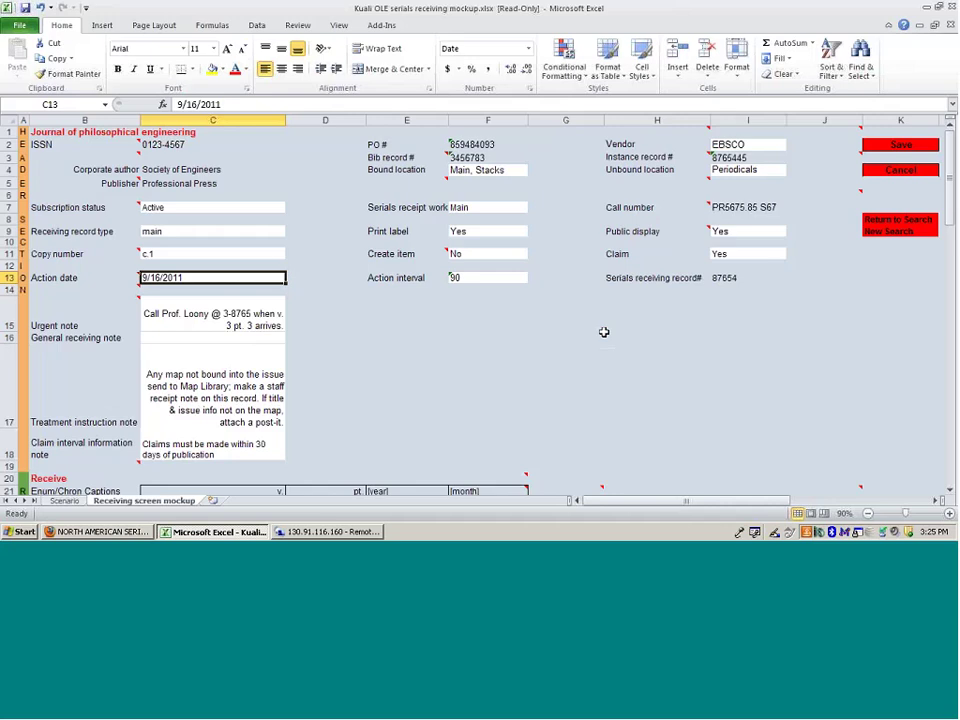
pyautogui.scroll(-3, 604, 330)
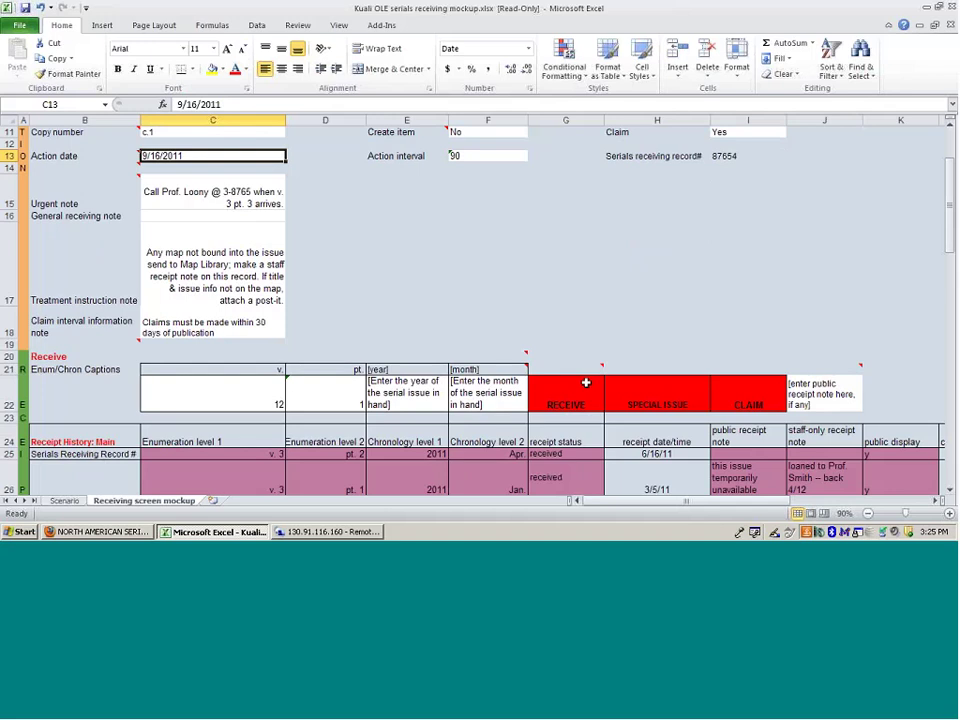
pyautogui.scroll(4, 602, 330)
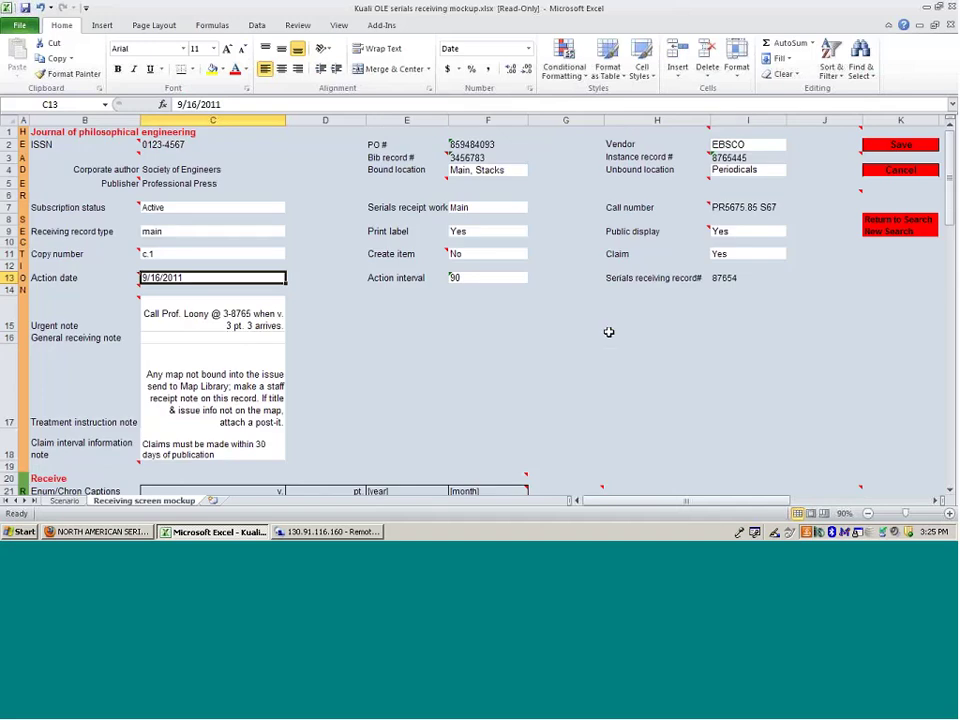
pyautogui.scroll(-10, 608, 331)
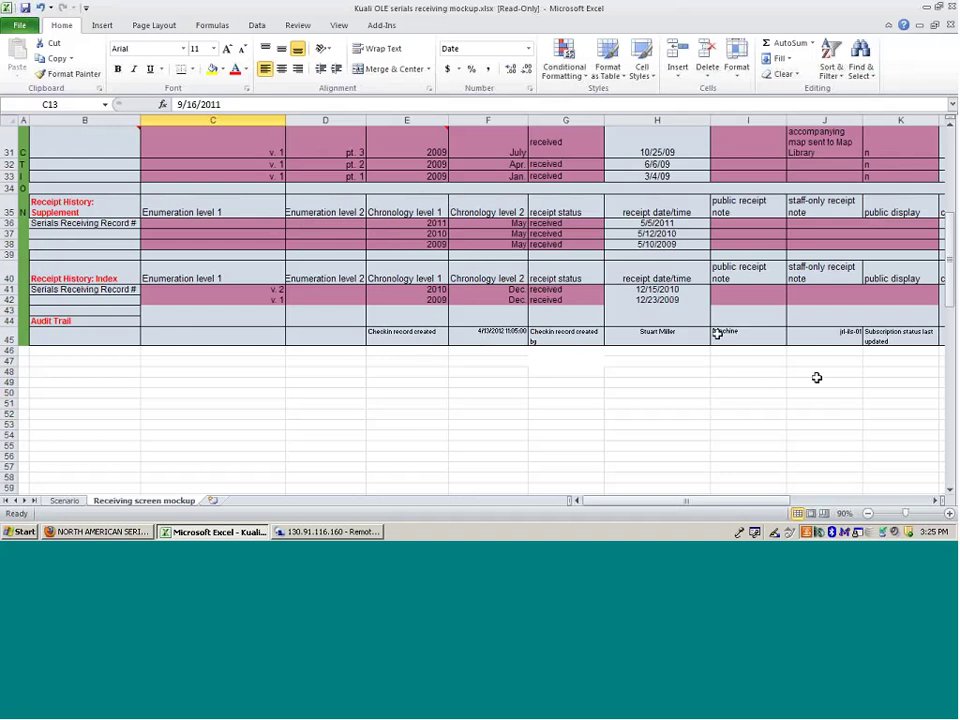
pyautogui.click(937, 503)
pyautogui.click(937, 503)
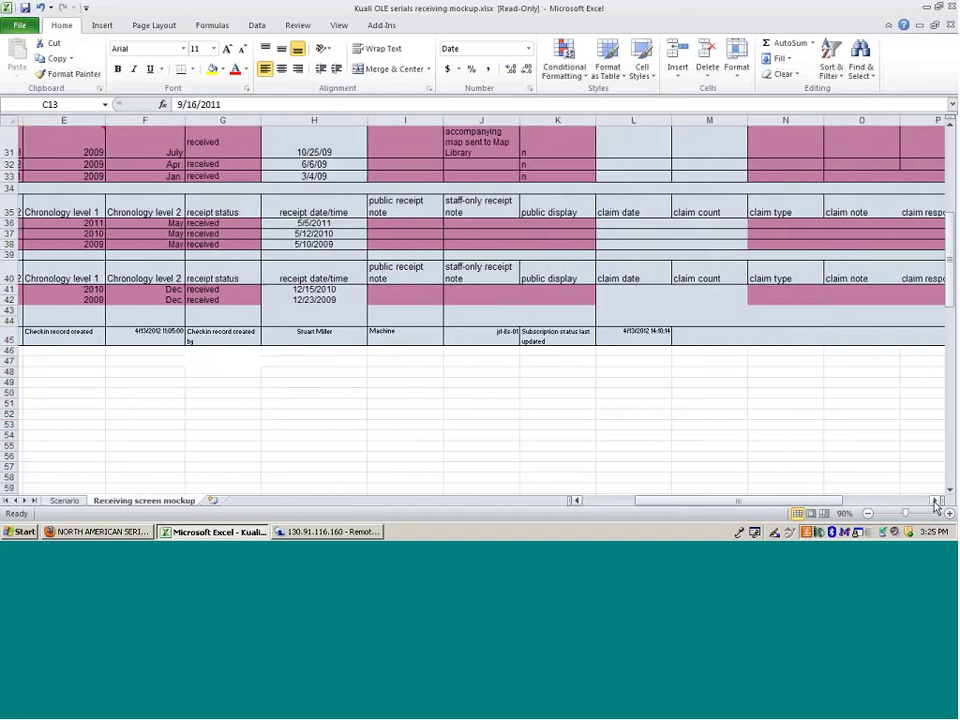
pyautogui.click(621, 502)
pyautogui.scroll(3, 676, 435)
pyautogui.scroll(6, 676, 435)
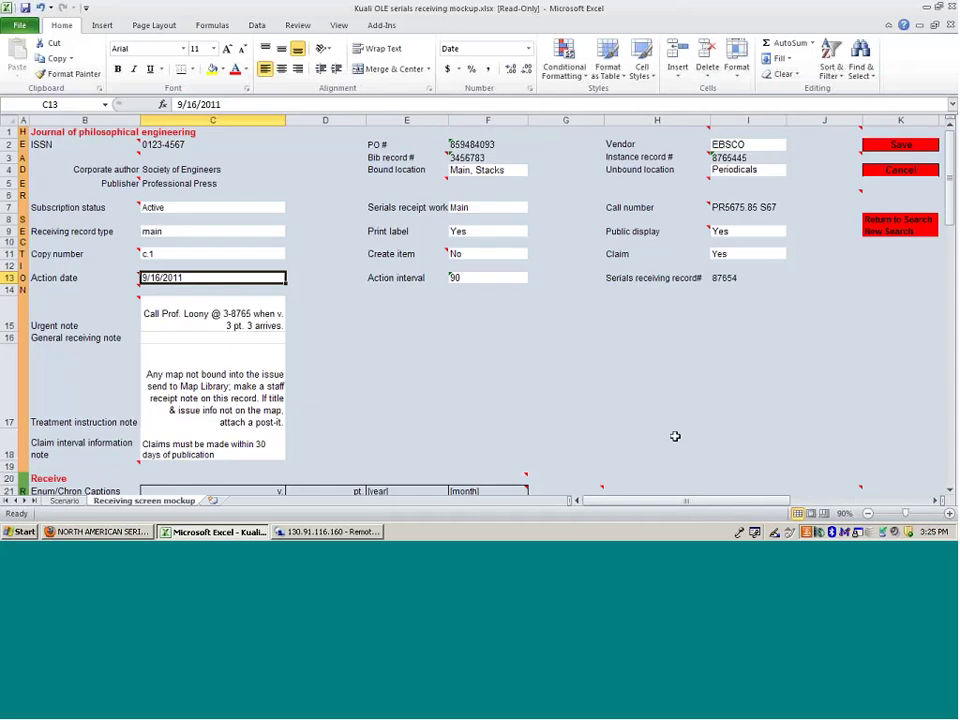